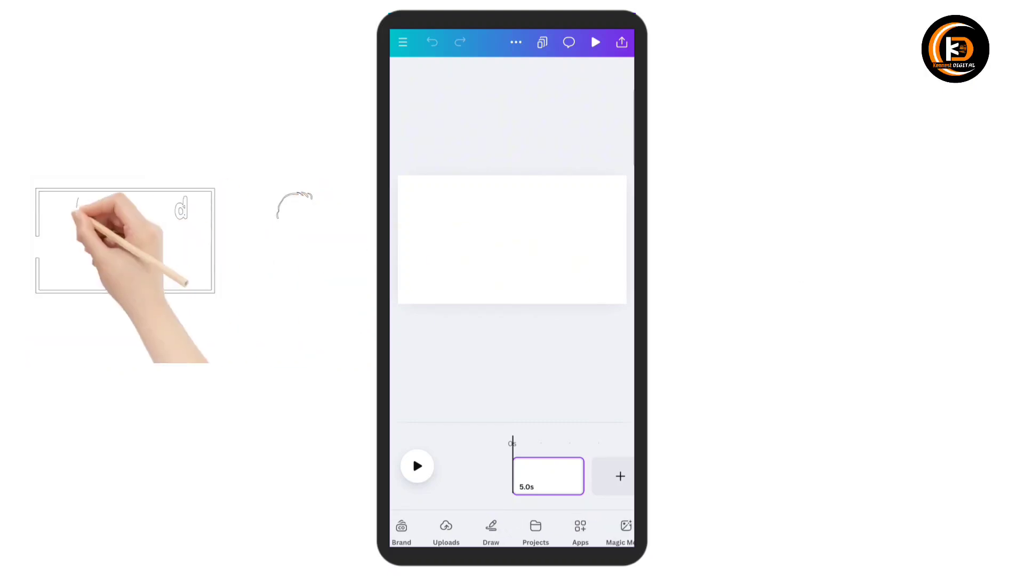
Search Canva's Apps for 'Speed painter'
click(536, 532)
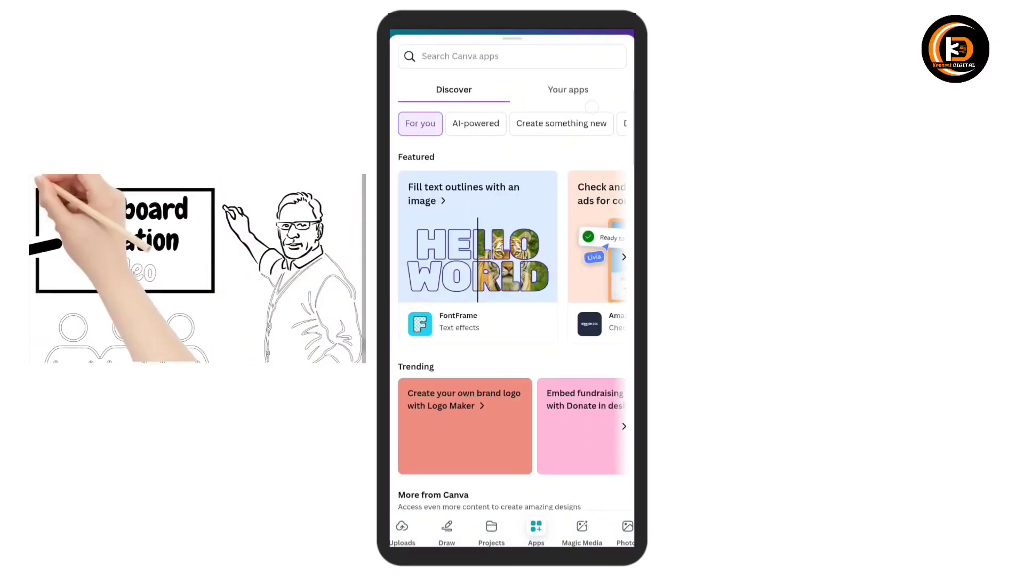
click(512, 56)
text(S)
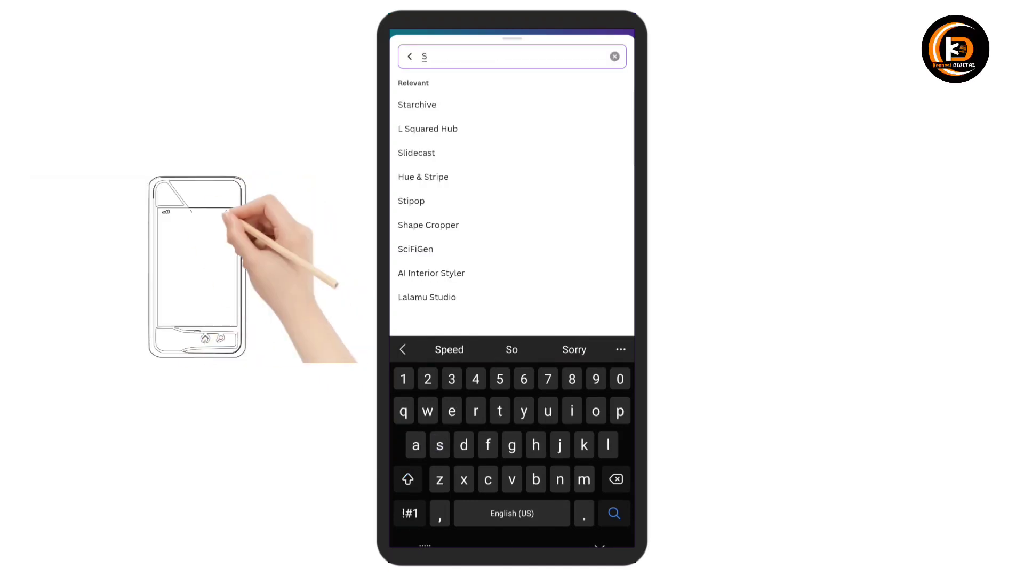
text(peed)
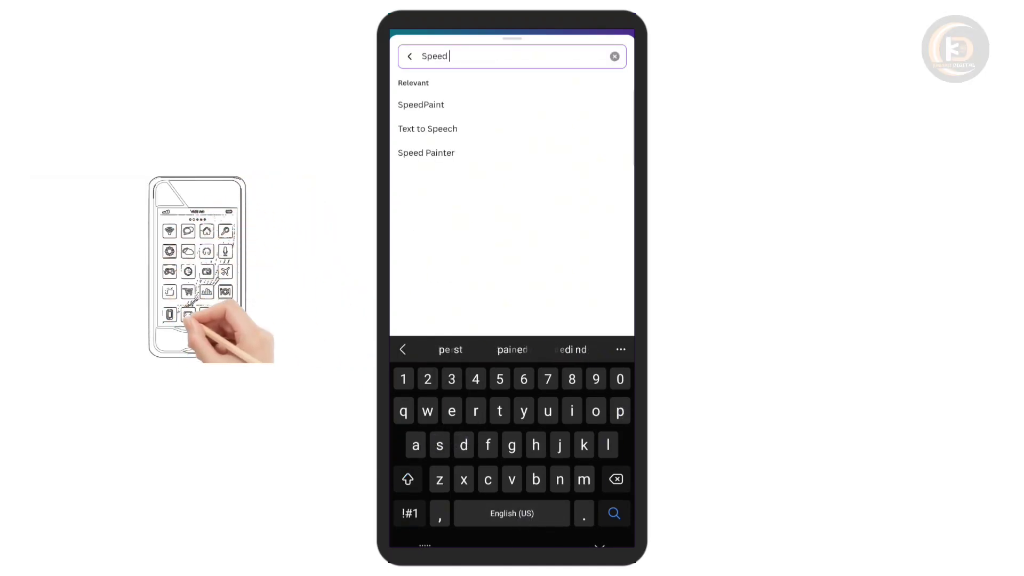
text( painter)
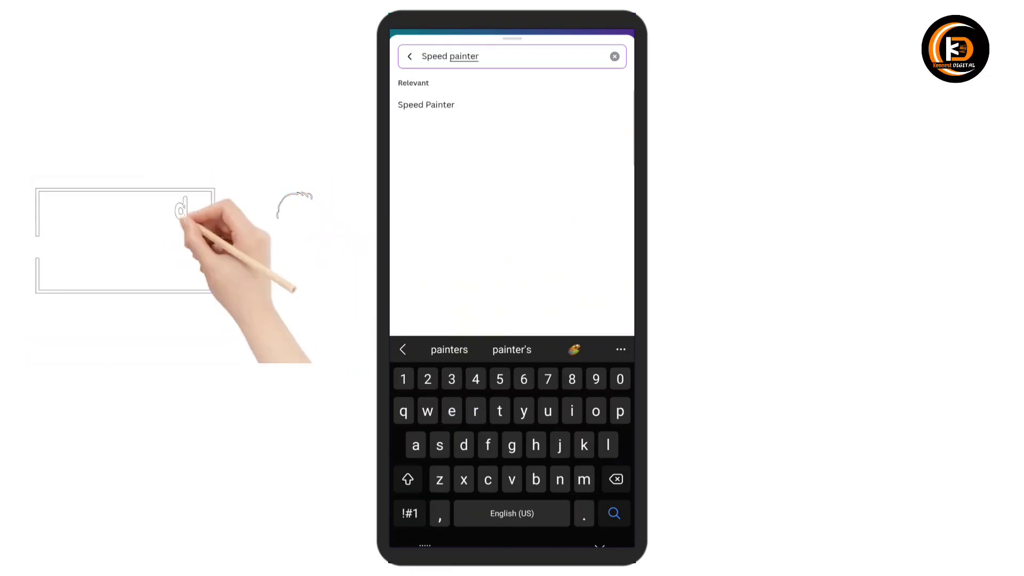
key(Return)
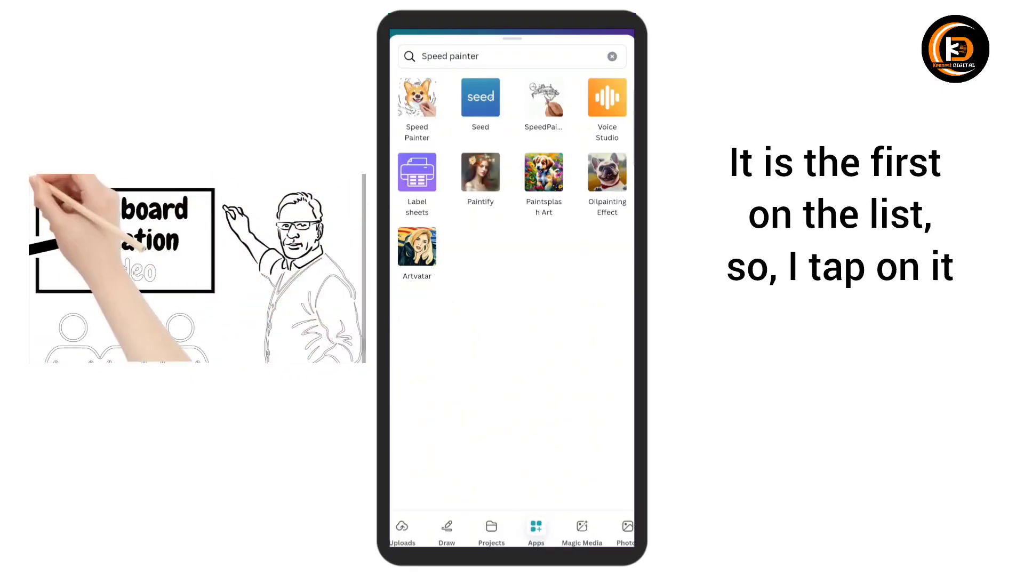
Load the 'A Is For Apple' image into Speed Painter with 5s sketch and 3s colour fill
click(417, 97)
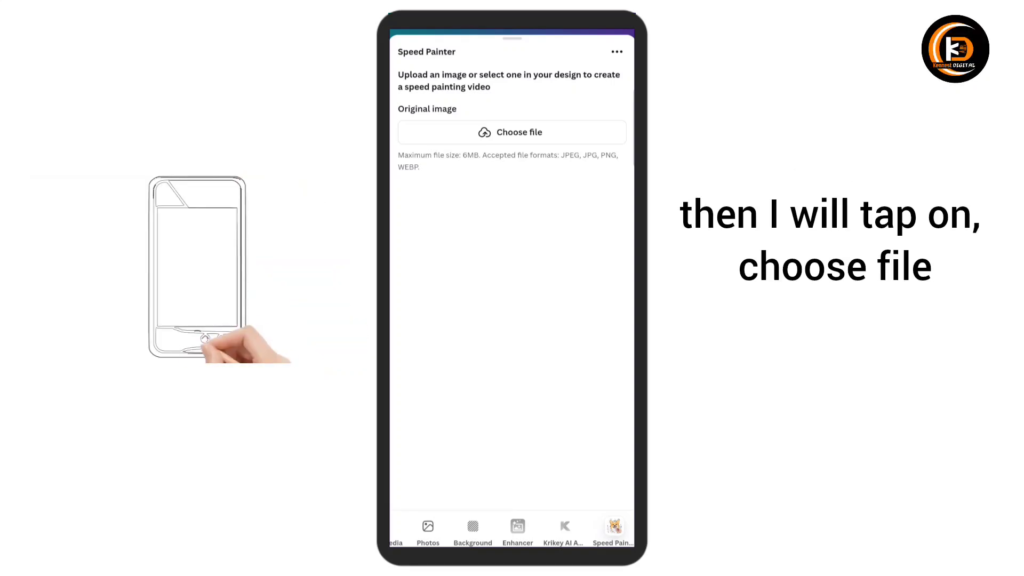
click(512, 131)
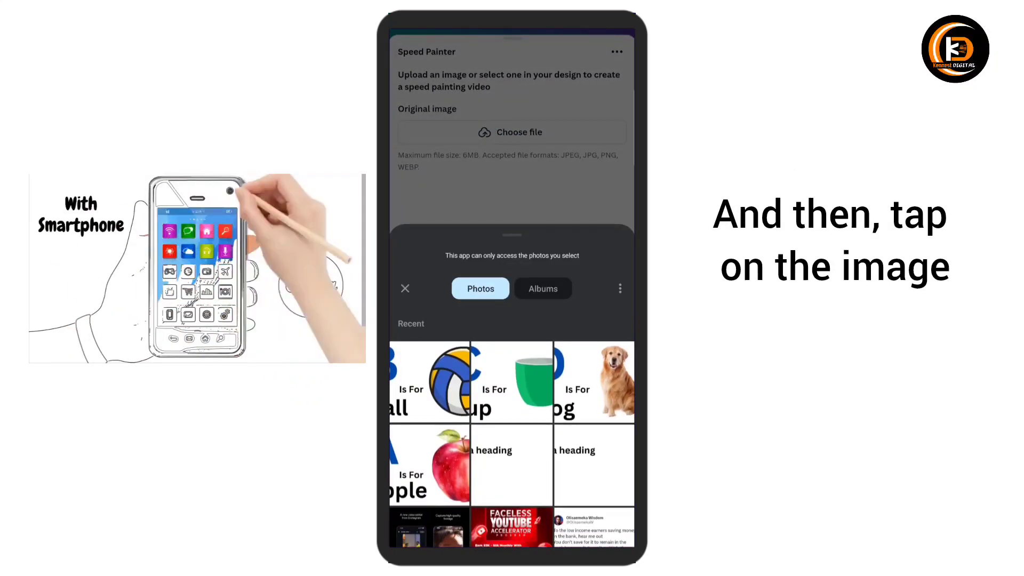
click(429, 466)
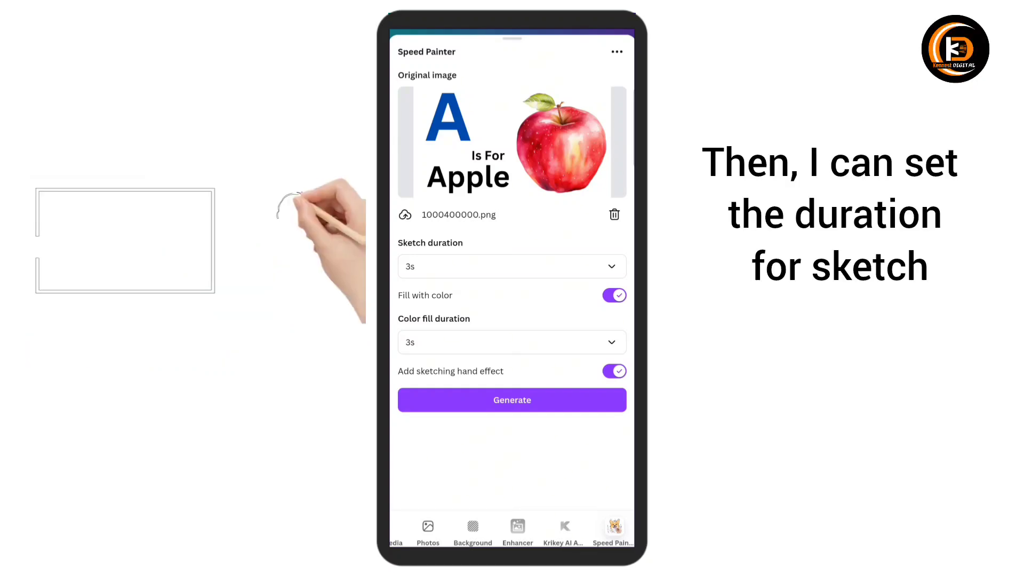
click(512, 266)
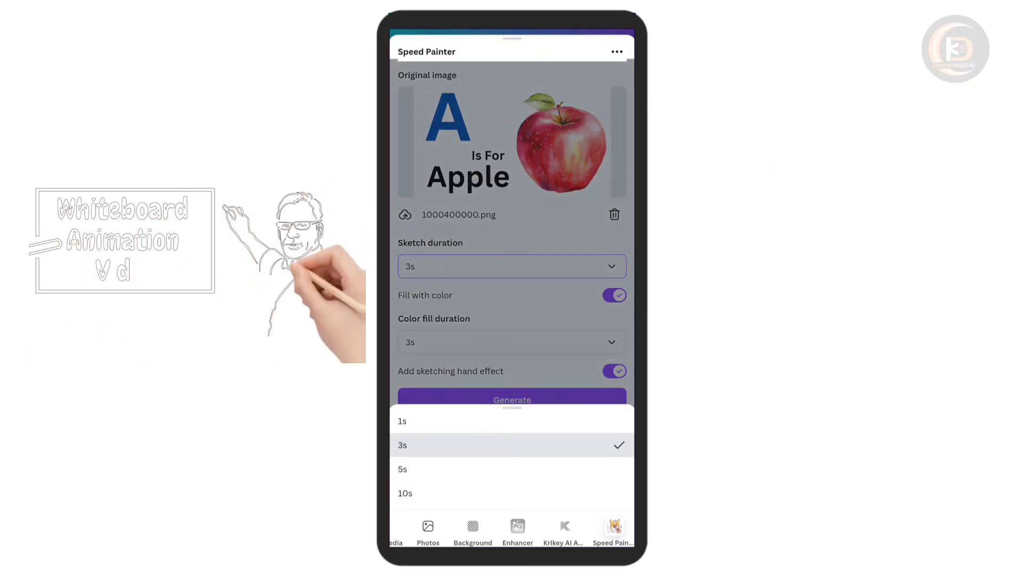
click(403, 469)
click(526, 343)
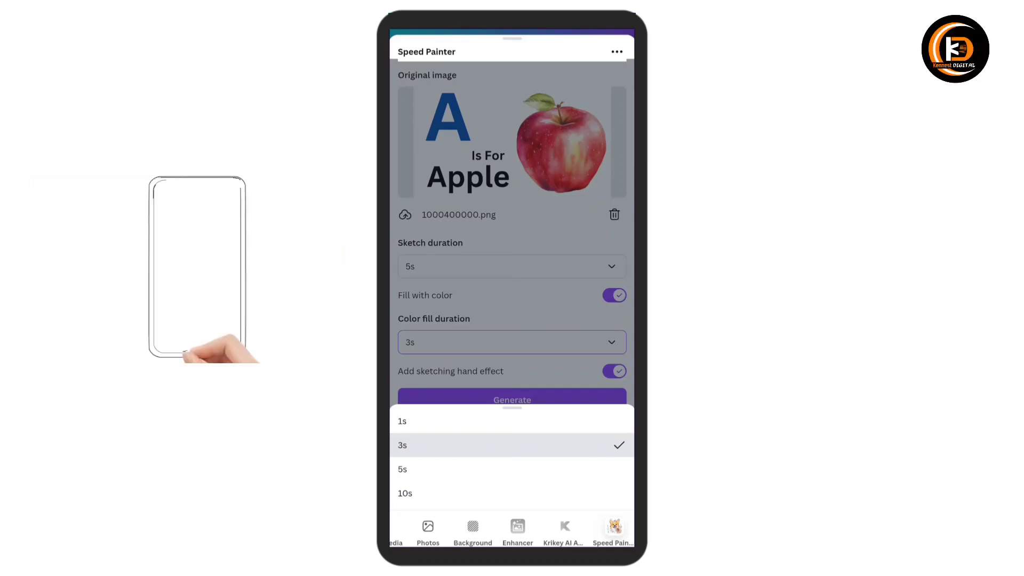
click(402, 445)
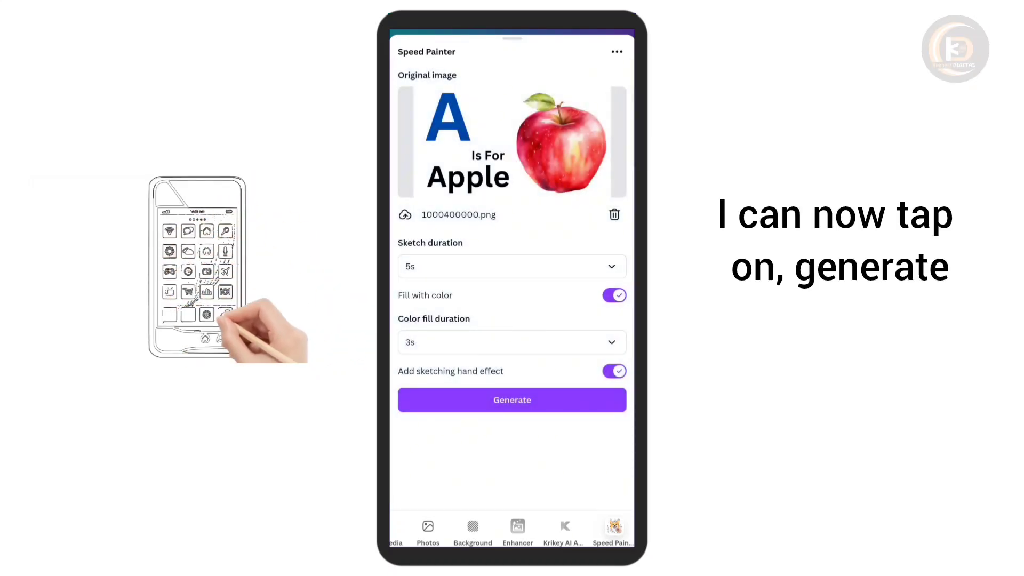
Generate the 8-second sketch video, enlarge it to fill the page, and play it
click(516, 399)
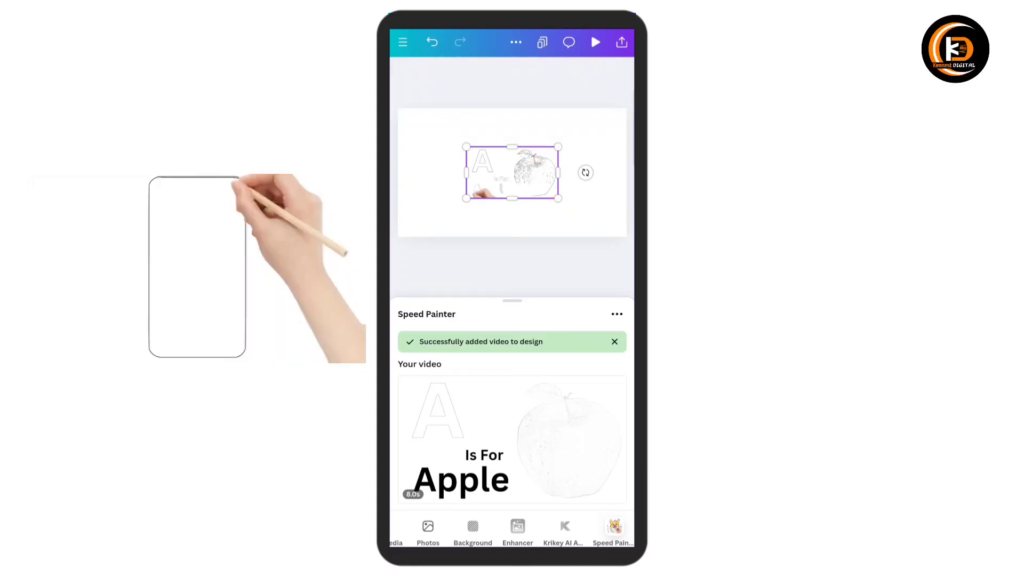
mouse_move(512, 240)
mouse_down()
mouse_move(450, 208)
mouse_move(618, 314)
mouse_up()
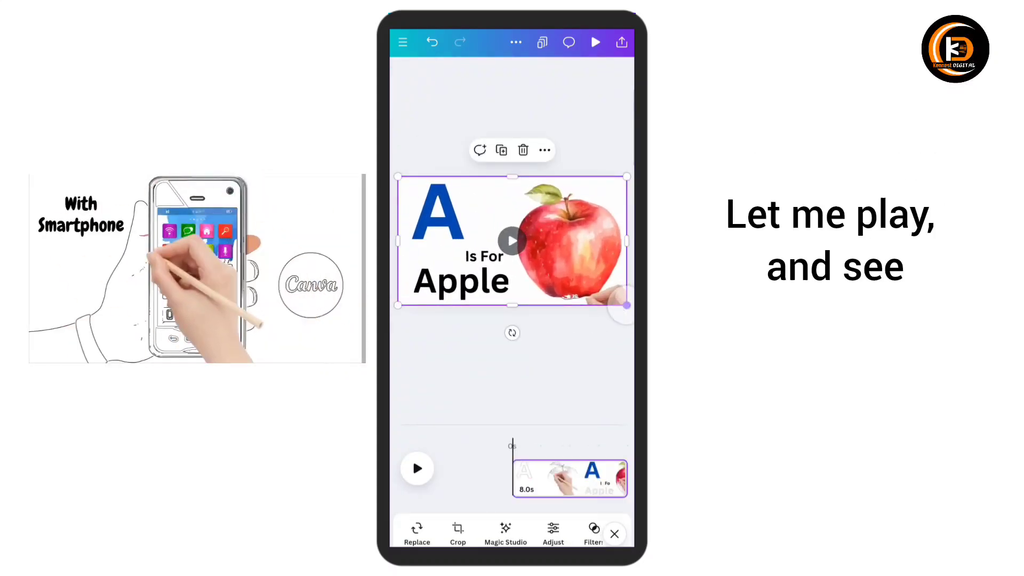
click(418, 468)
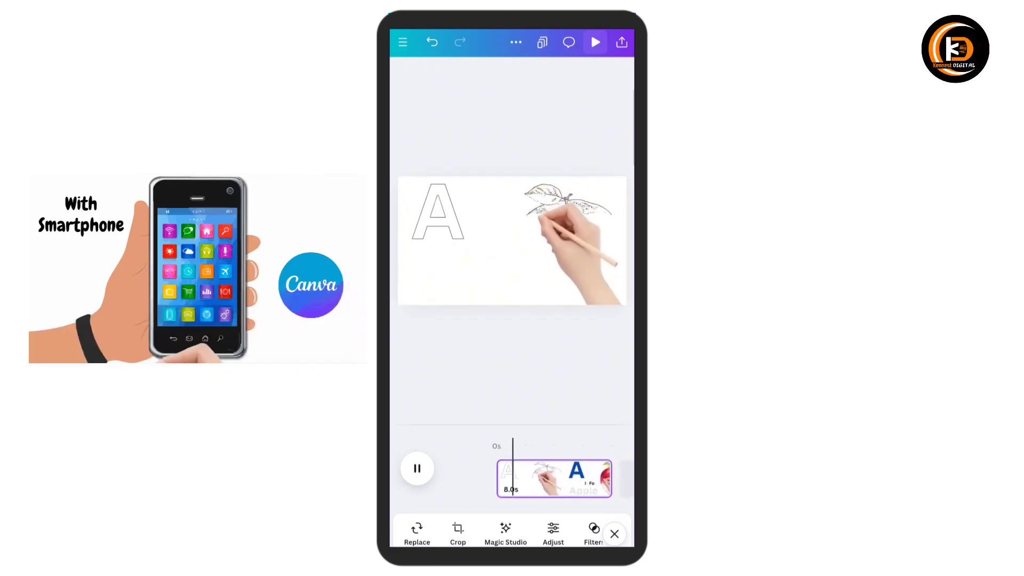